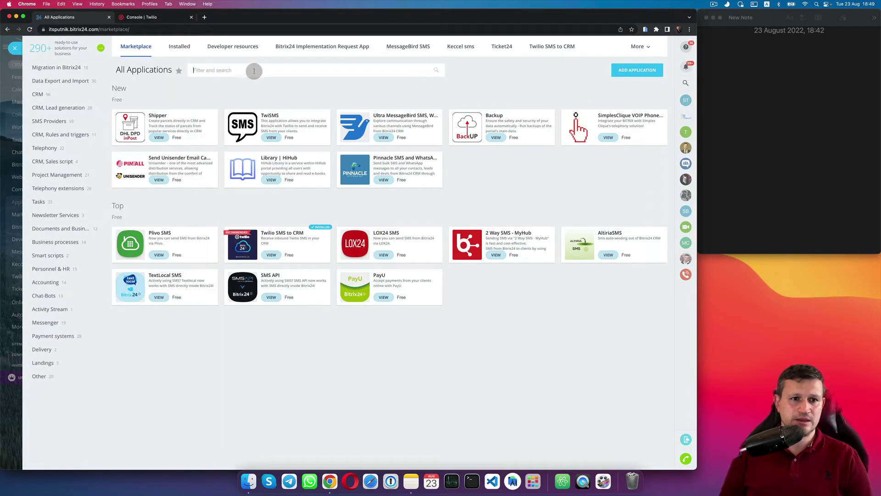
Find TwiSMS in the marketplace and install it, accepting the agreement terms
left_click(256, 69)
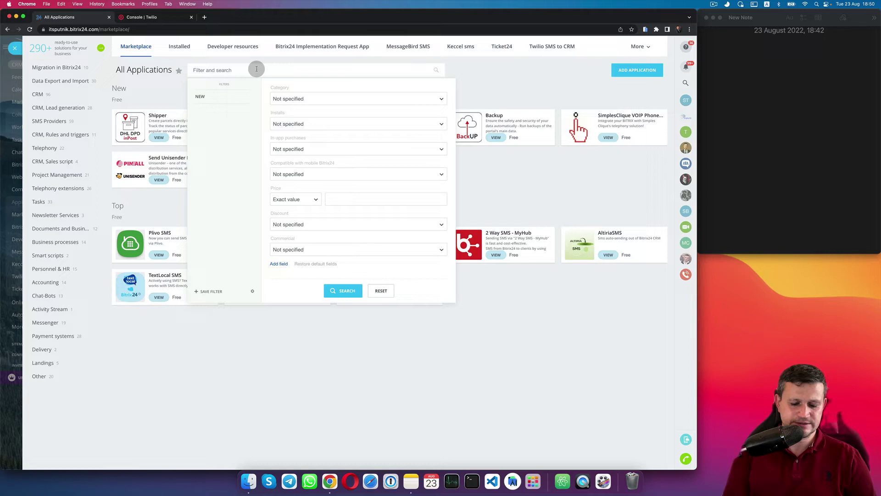
type("TwiSMS")
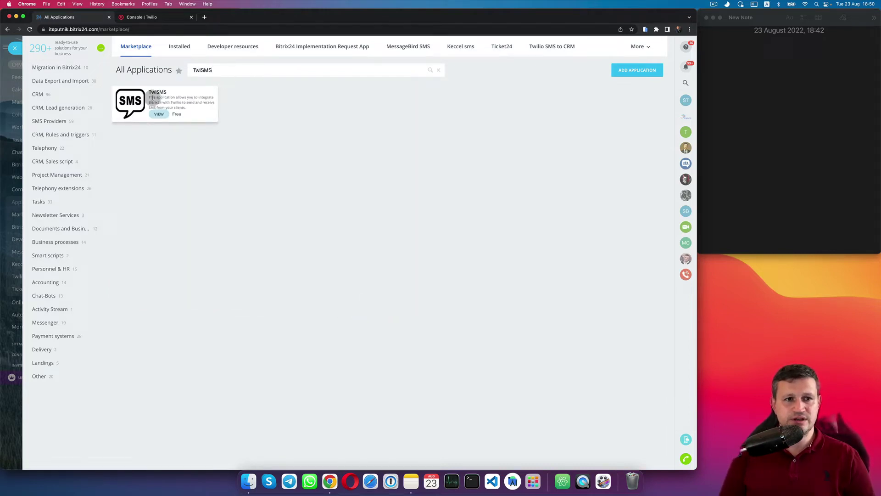
left_click(163, 94)
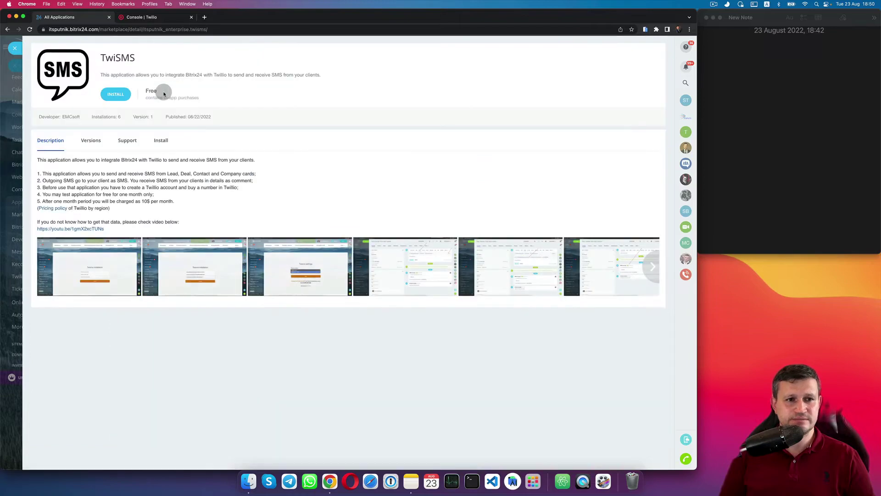
left_click(114, 100)
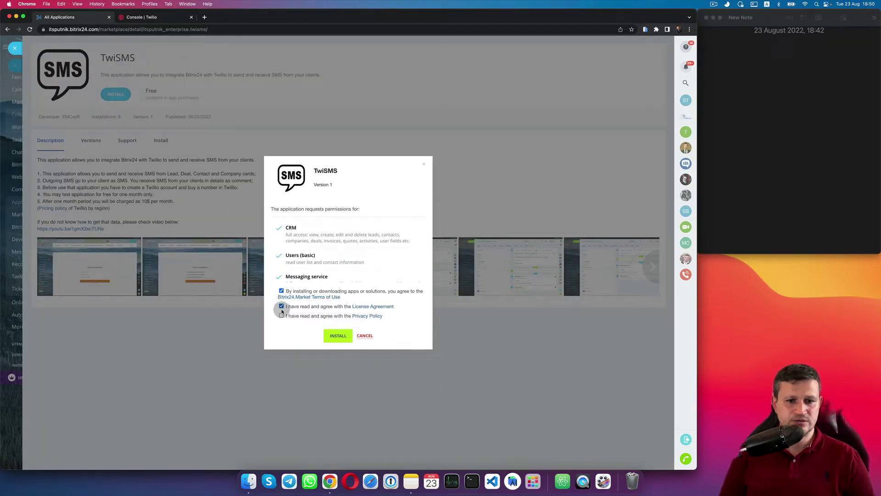
left_click(339, 336)
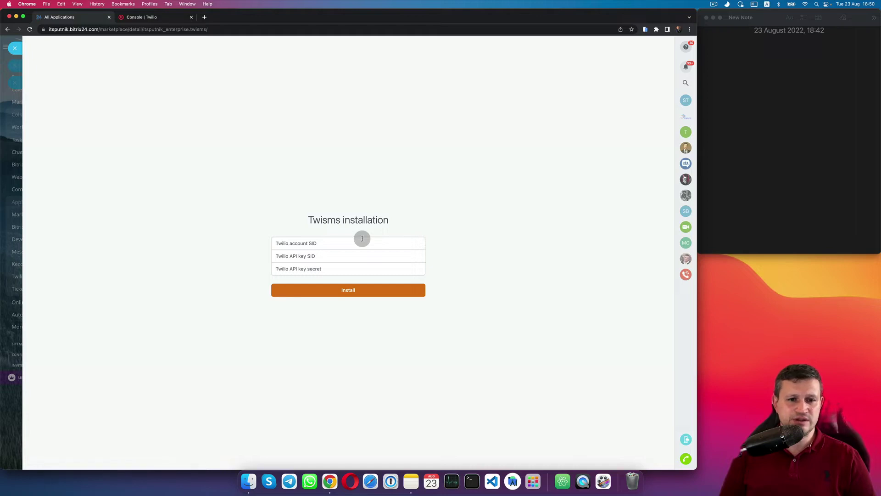
Copy the Twilio 'Account SID' label and its value into a Notes note
left_click(156, 18)
left_click(123, 262)
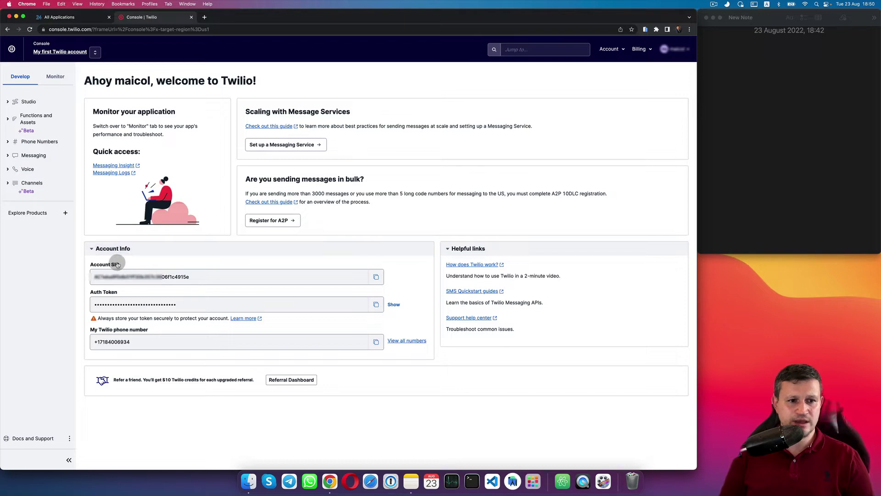
left_click_drag(118, 265, 92, 267)
key("super+c")
left_click(767, 137)
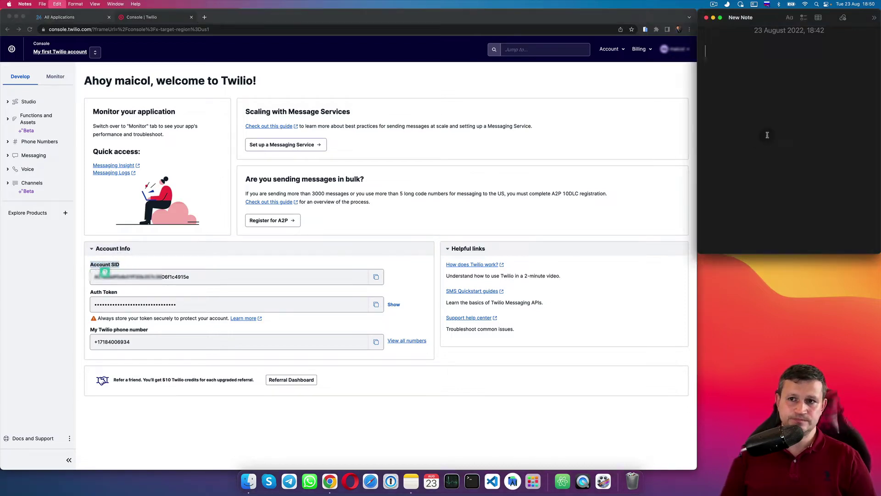
key("super+v")
left_click(568, 188)
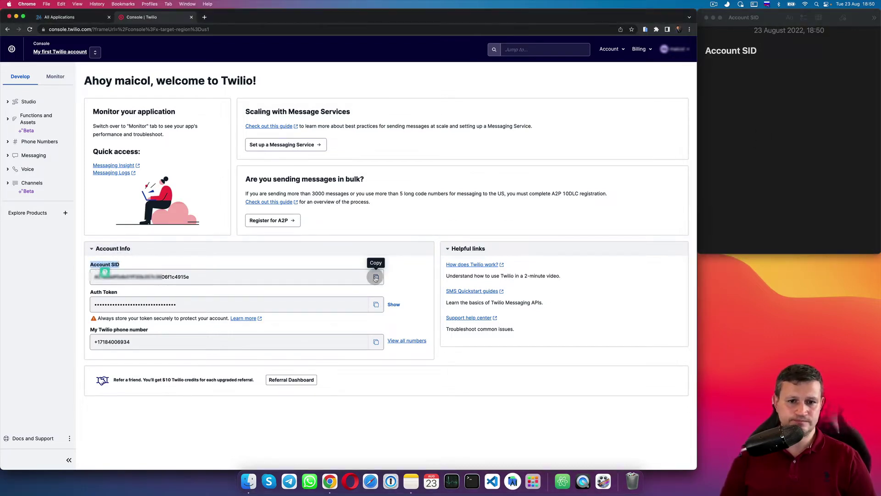
left_click(376, 276)
left_click(786, 55)
key("super+v")
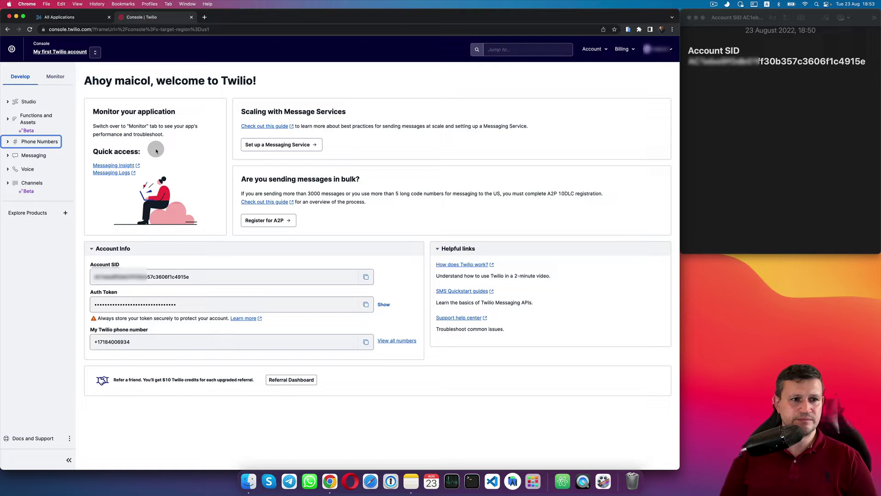
Open Phone Numbers > Manage > Buy a number and search United States numbers
left_click(7, 142)
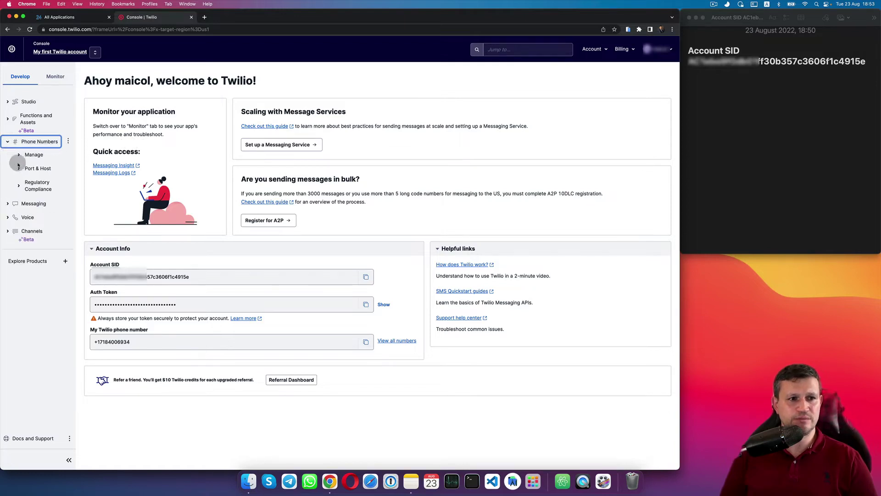
left_click(20, 155)
left_click(37, 193)
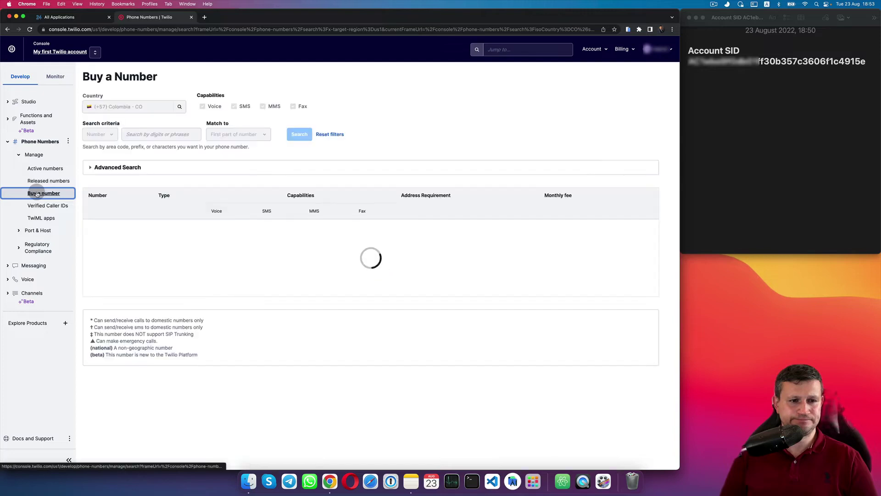
left_click(146, 106)
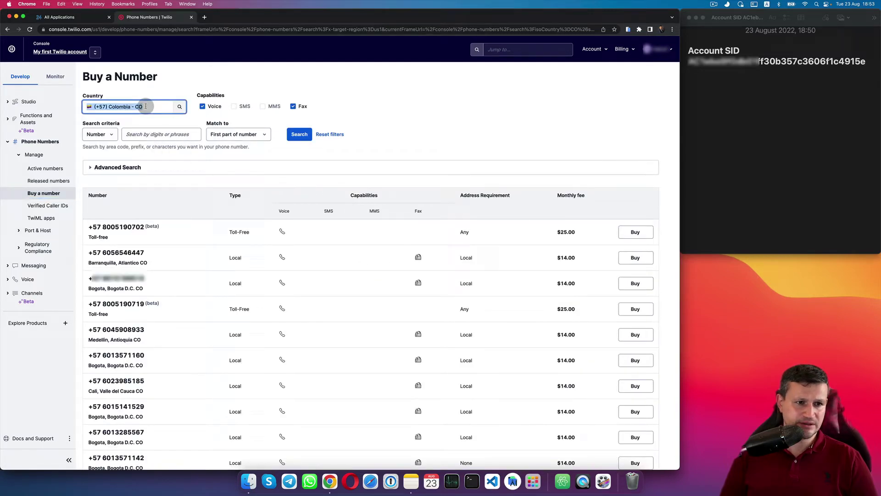
left_click(143, 124)
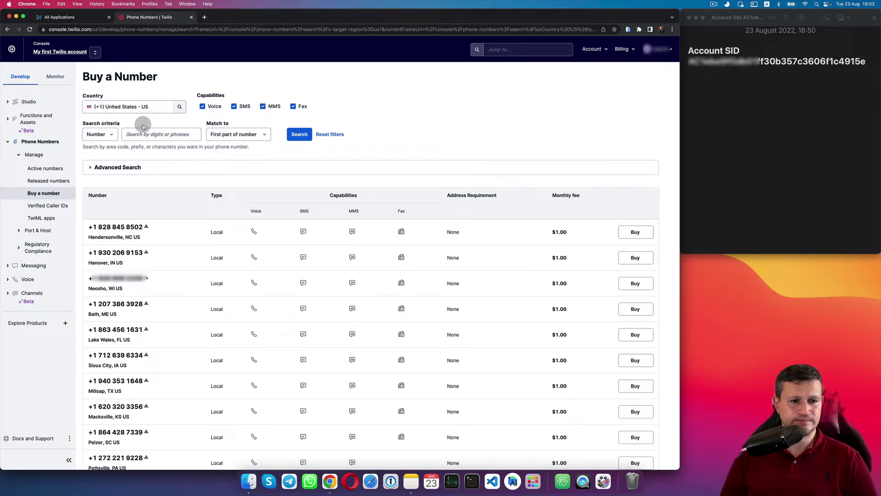
scroll(144, 287, "down", 2)
scroll(145, 287, "down", 2)
scroll(145, 289, "down", 2)
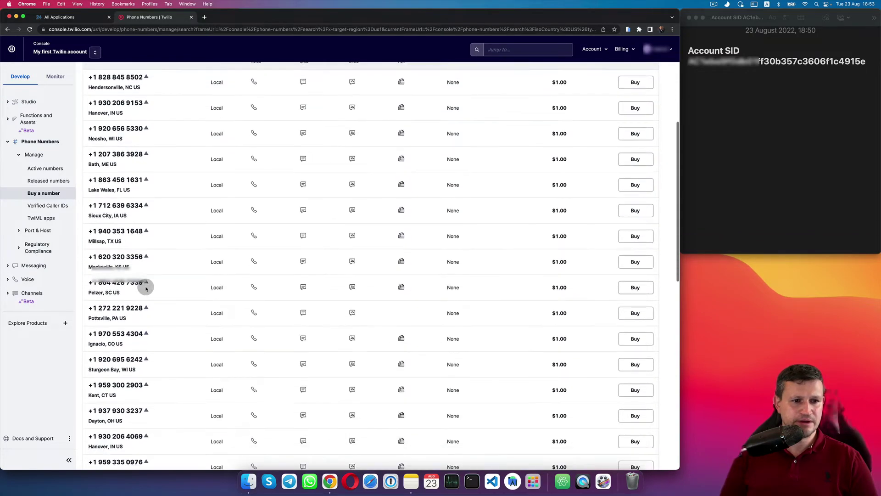
scroll(167, 269, "down", 3)
scroll(167, 270, "down", 3)
scroll(168, 270, "down", 3)
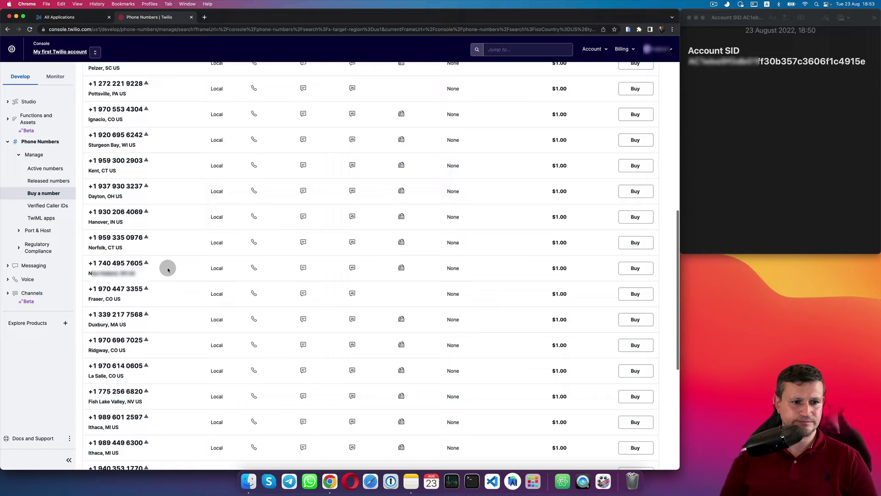
scroll(167, 269, "down", 3)
scroll(168, 269, "down", 3)
scroll(168, 269, "down", 3)
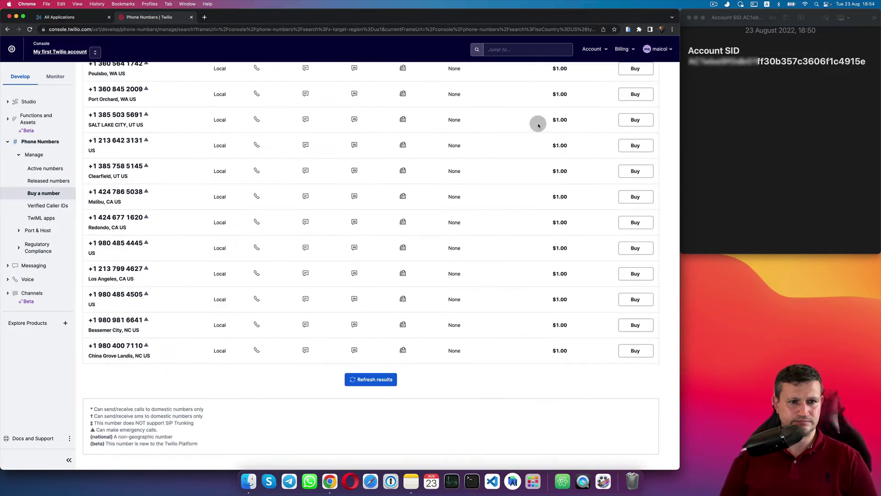
scroll(453, 120, "up", 1)
scroll(452, 120, "up", 3)
scroll(452, 121, "up", 4)
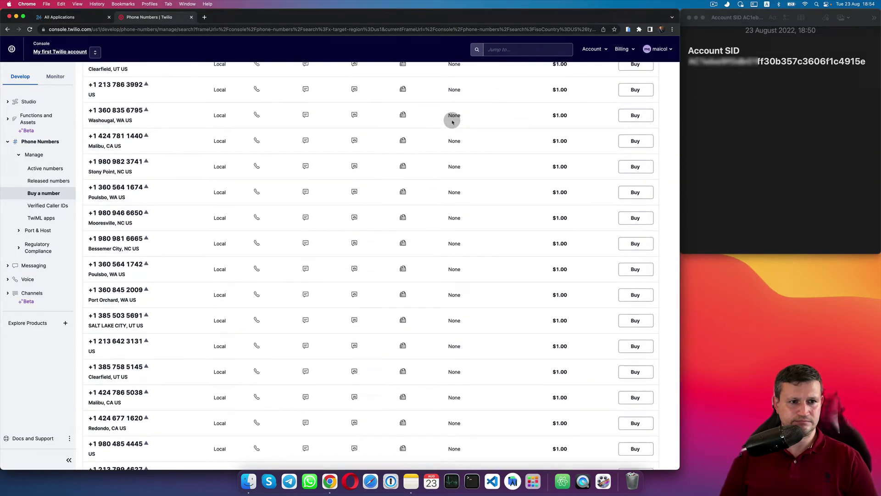
scroll(452, 121, "up", 5)
left_click(637, 210)
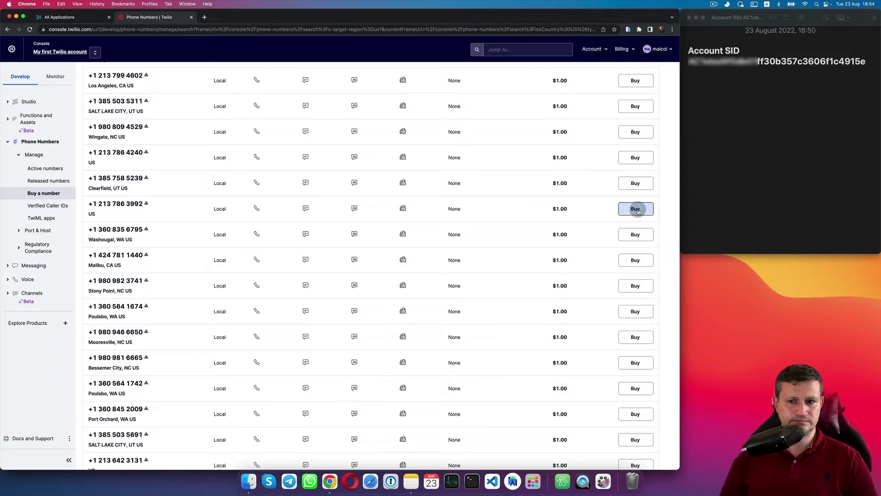
left_click(482, 401)
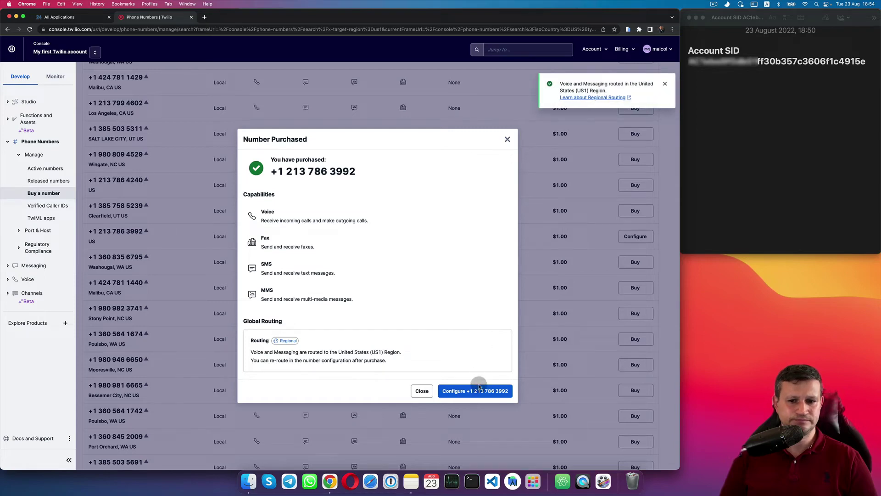
Dismiss the purchase confirmation and go to the API Keys page via Jump to 'API'
left_click(421, 391)
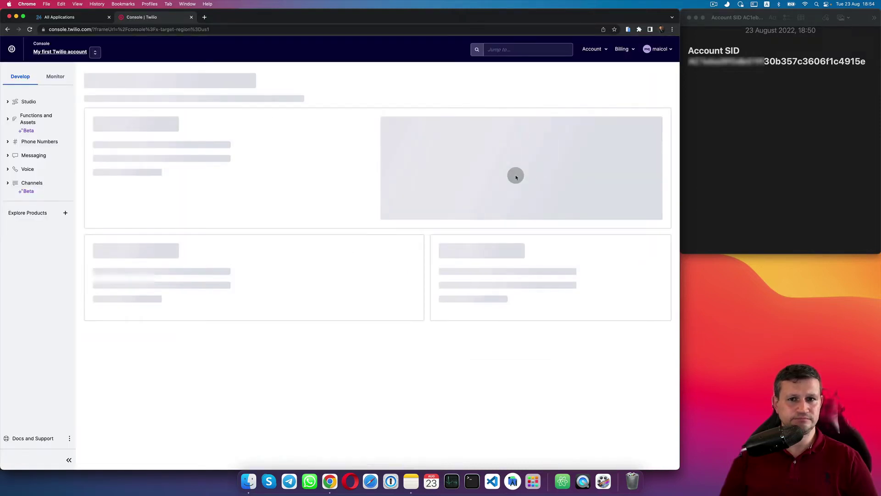
left_click(521, 50)
type("API")
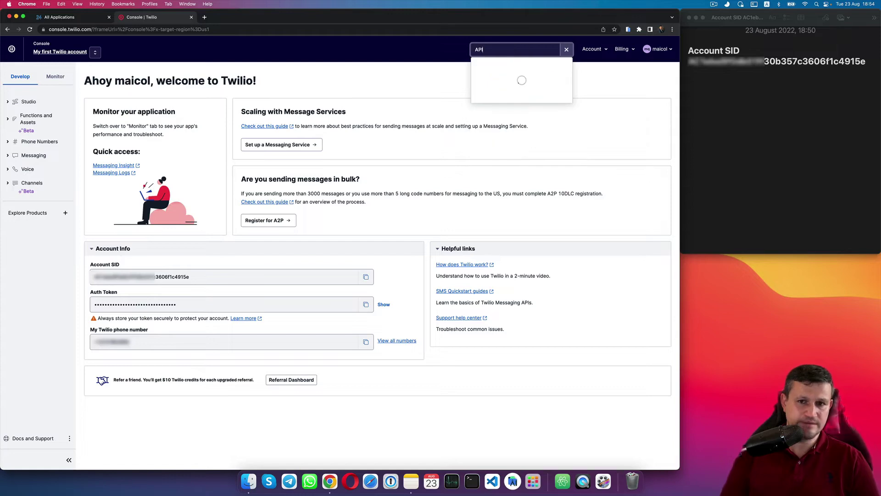
left_click(493, 153)
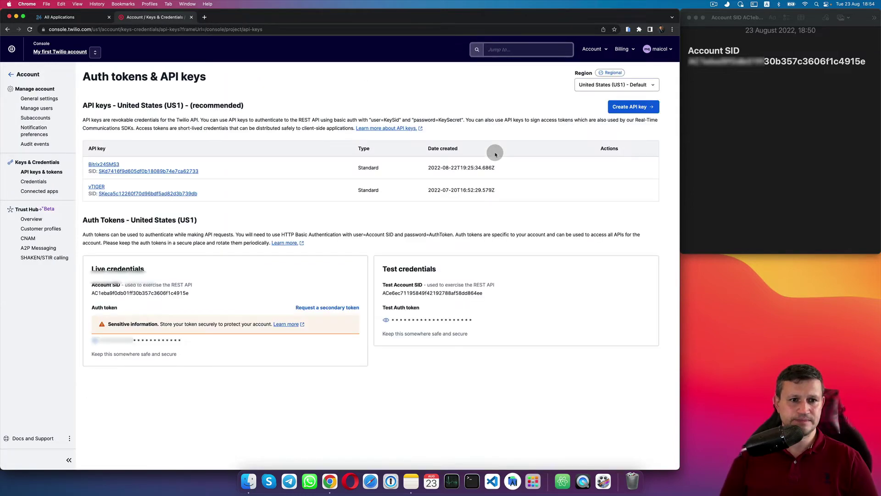
Create a new API key with the friendly name Bitrix24SMS2
left_click(647, 107)
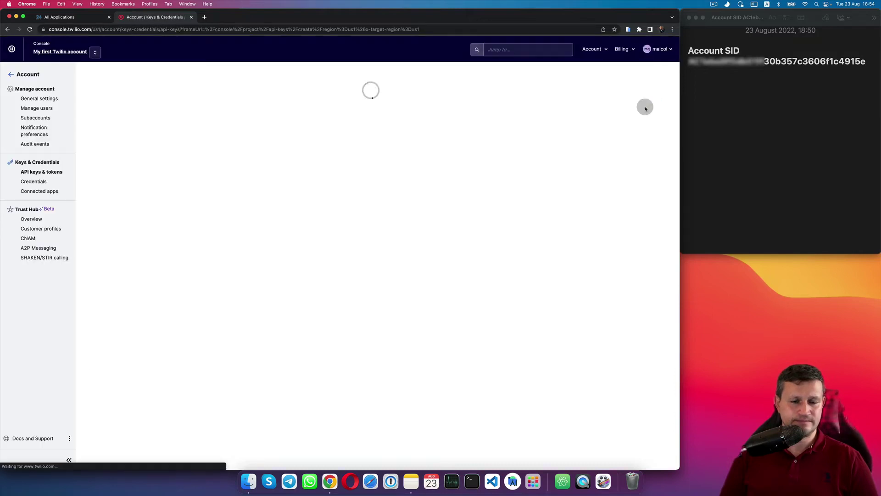
left_click(252, 157)
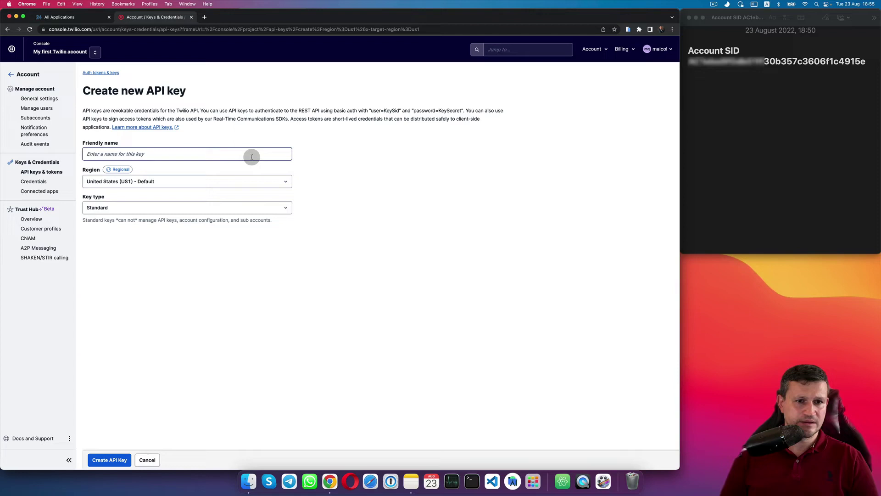
type("B")
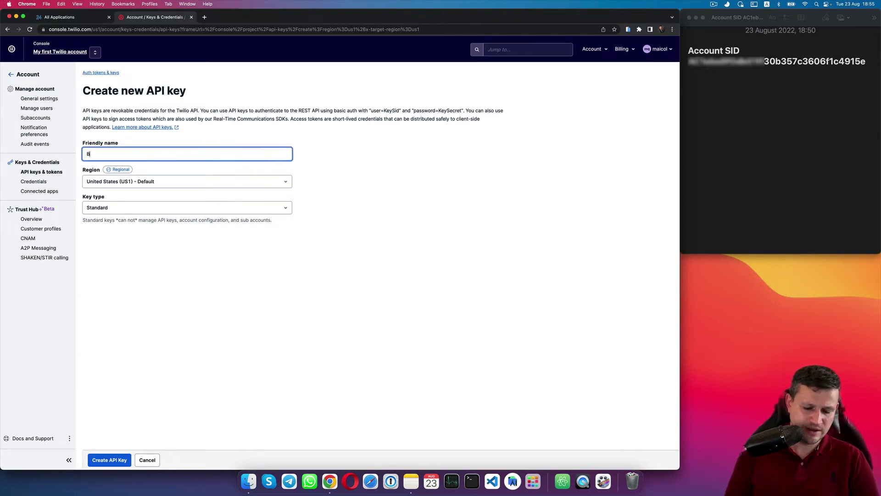
type("itrix24SMS")
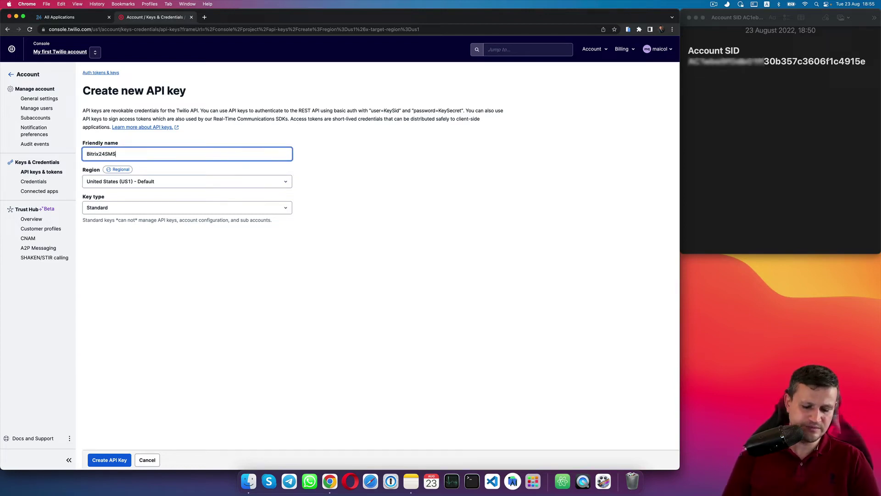
type("2")
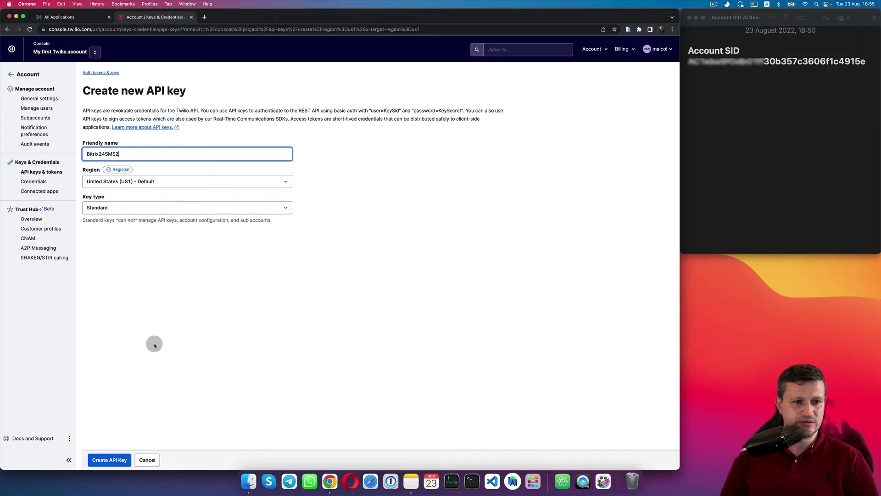
left_click(115, 459)
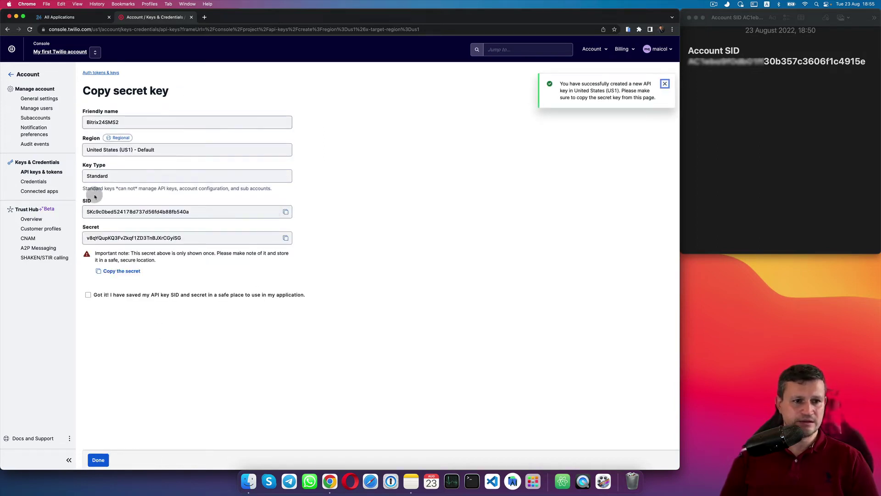
Save the Bitrix24SMS2 key's SID into Notes
left_click_drag(94, 202, 78, 201)
left_click(795, 77)
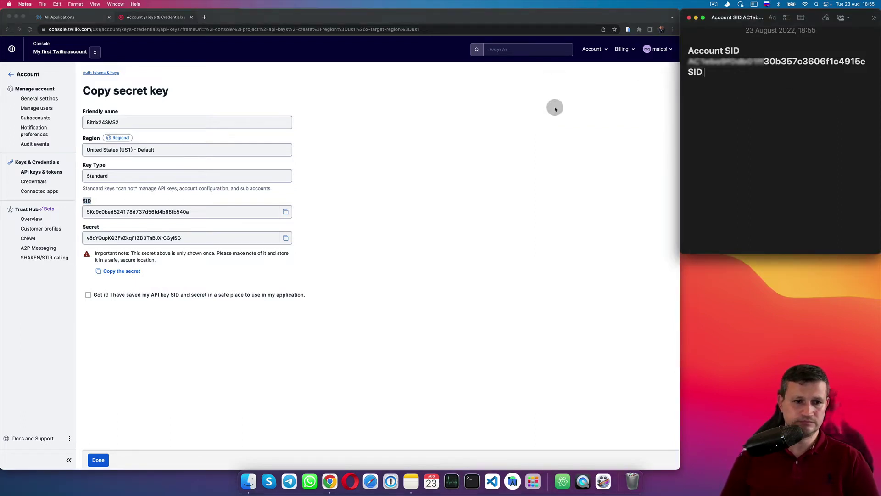
left_click(555, 109)
left_click(285, 211)
left_click(744, 83)
key("super+v")
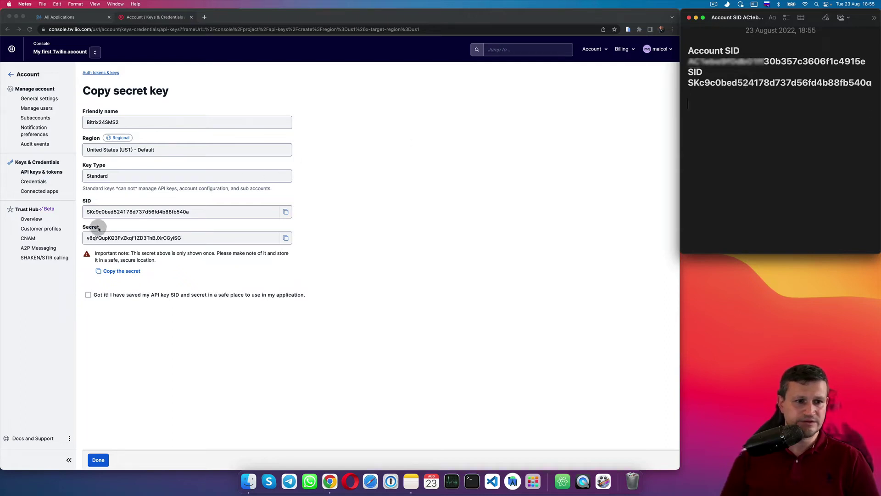
Save the key's Secret into Notes, tick 'Got it!' and finish with Done
left_click_drag(99, 226, 84, 228)
key("super+c")
left_click(742, 104)
key("super+v")
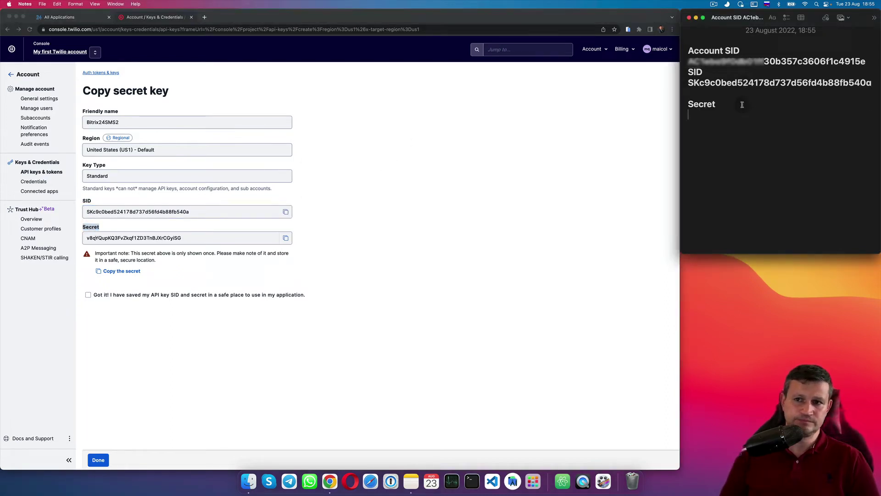
left_click(454, 225)
left_click(286, 238)
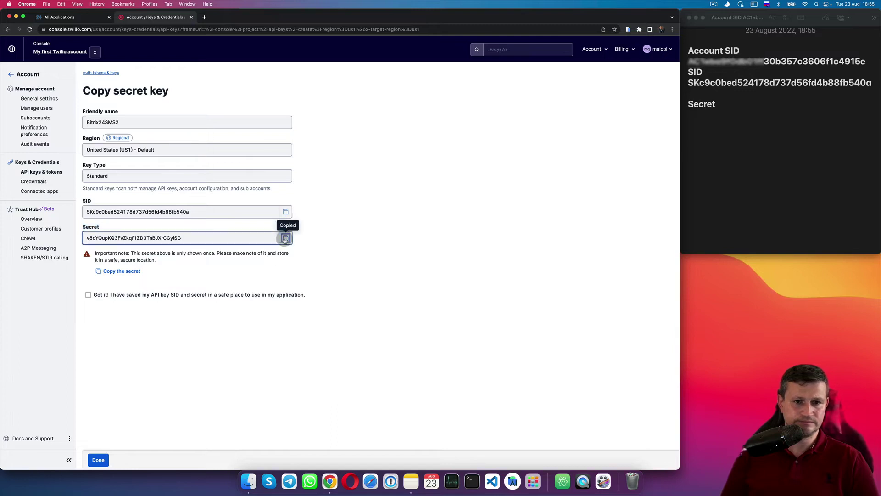
left_click(769, 115)
key("super+v")
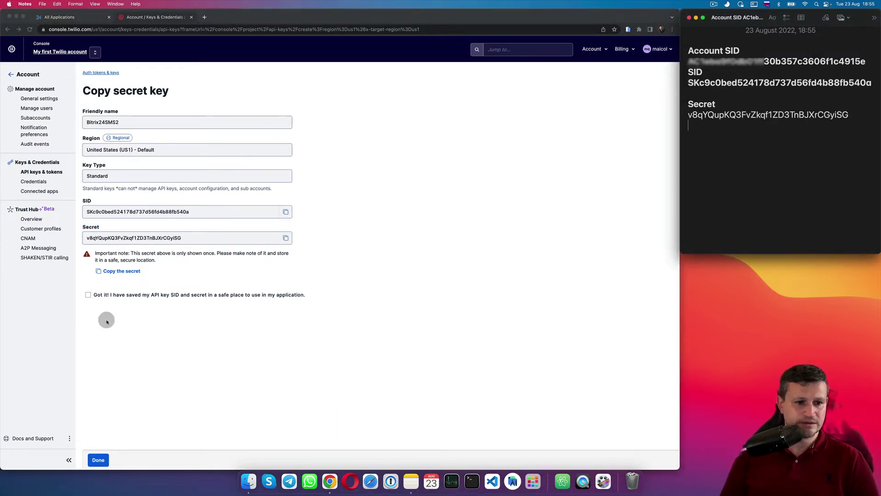
double_click(92, 295)
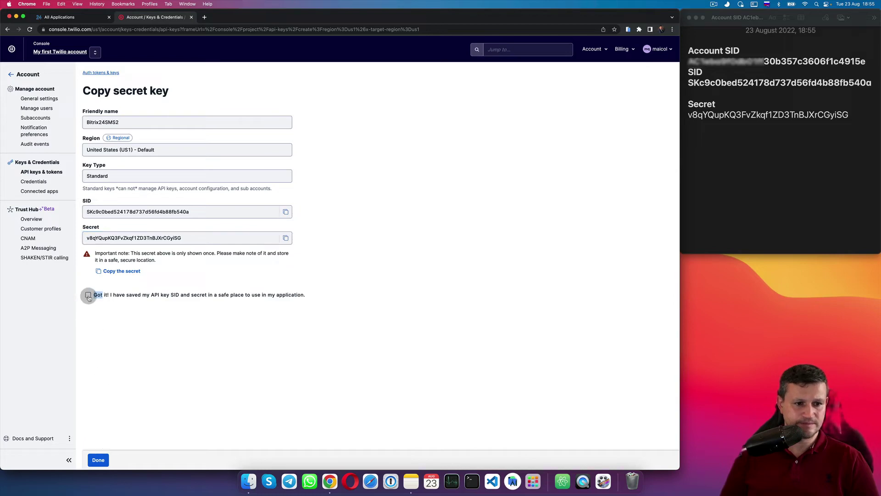
left_click(88, 295)
left_click(97, 460)
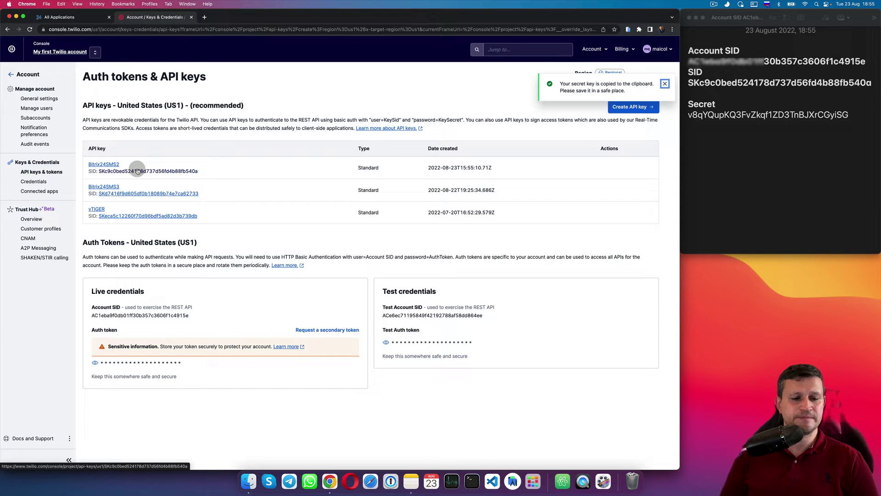
Fill the TwiSMS form's account SID and API key SID fields from Notes
key("ctrl+shift+Tab")
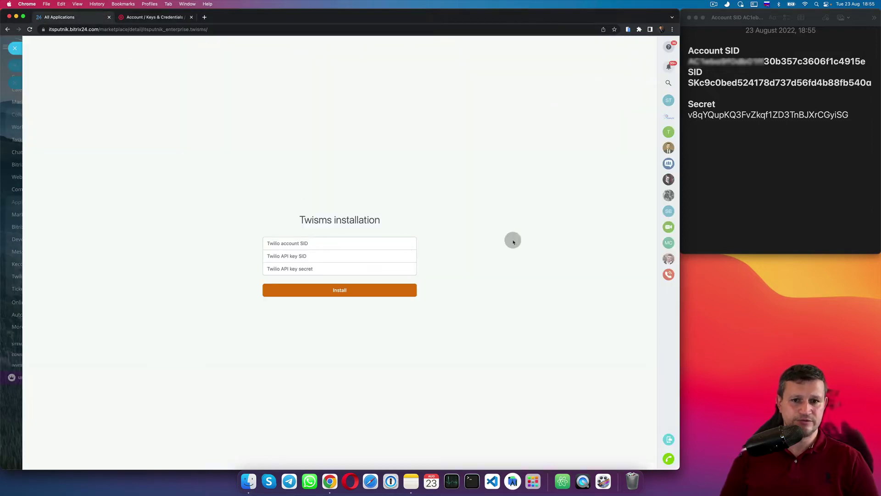
left_click(776, 63)
triple_click(789, 60)
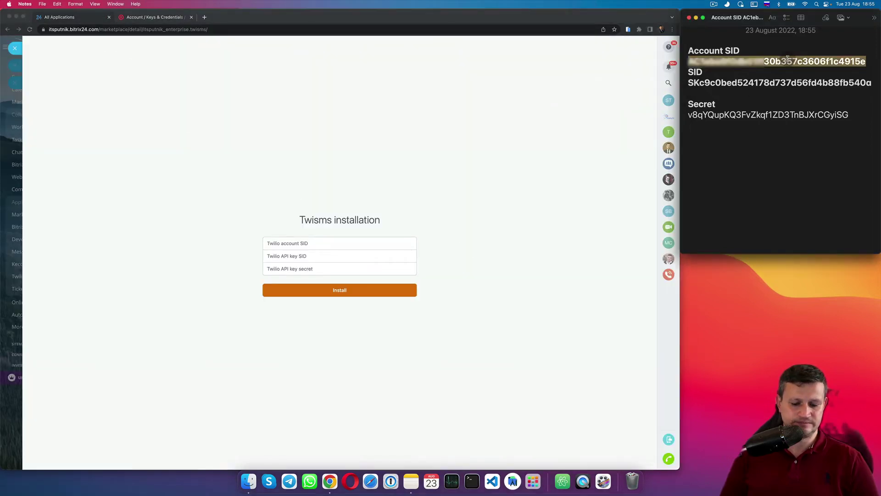
left_click(358, 242)
key("super+v")
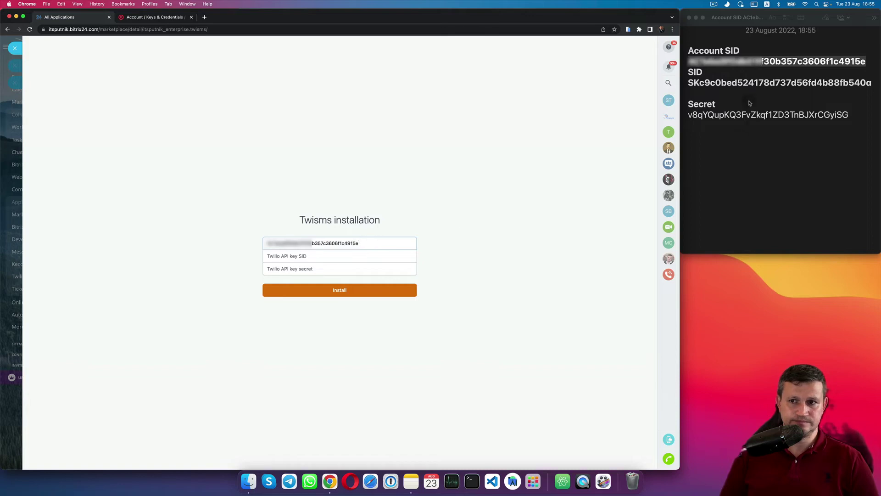
left_click(747, 90)
triple_click(745, 83)
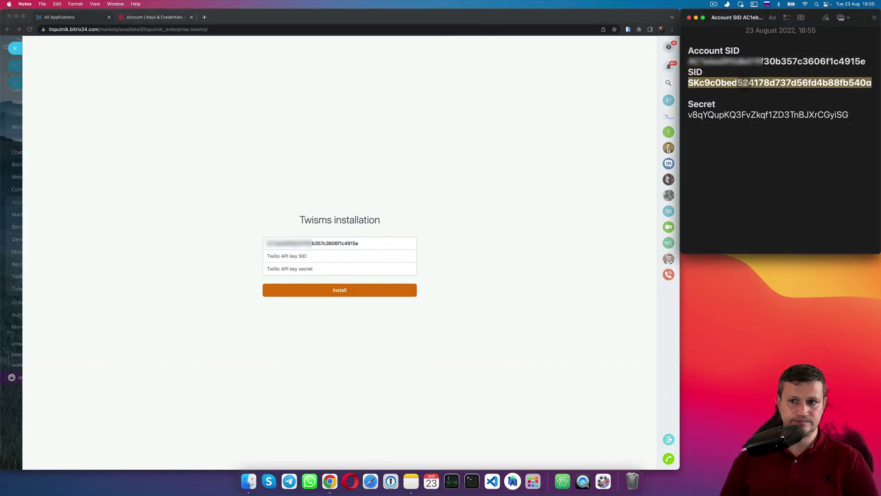
key("super+c")
left_click(319, 255)
key("super+v")
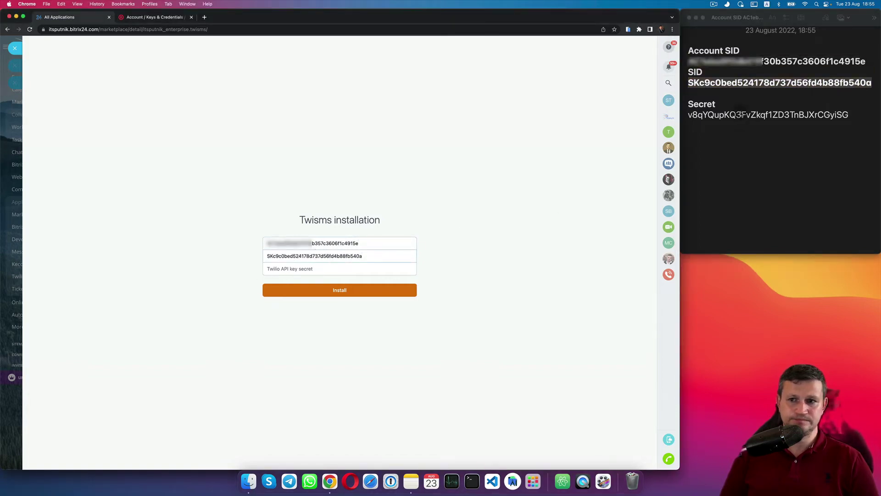
Enter the API key secret from Notes and install the app
left_click(742, 114)
triple_click(743, 114)
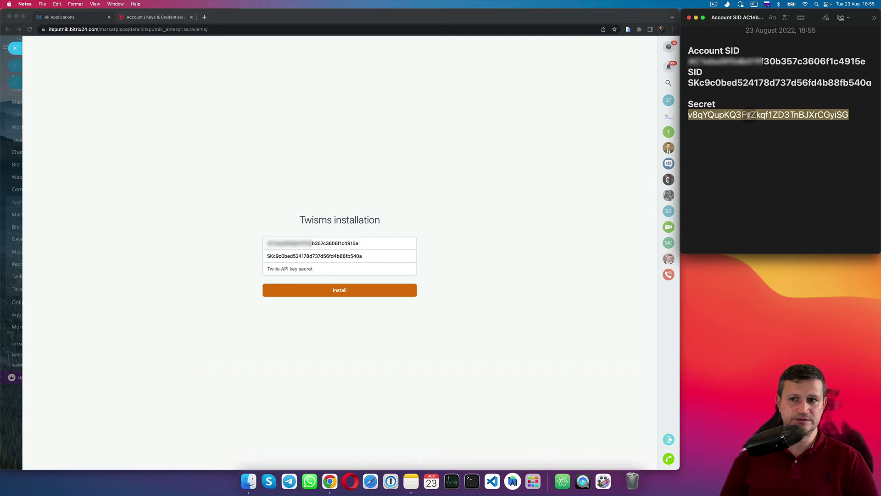
key("super+c")
left_click(334, 270)
key("super+v")
left_click(353, 289)
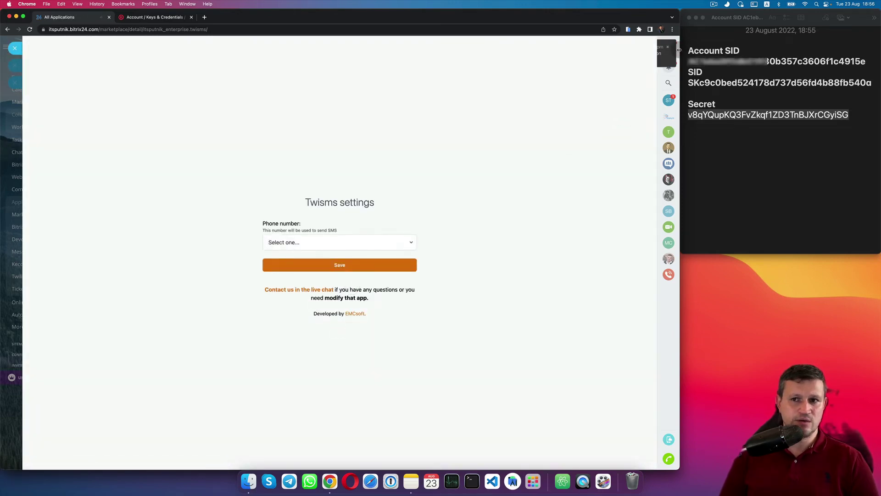
left_click(670, 55)
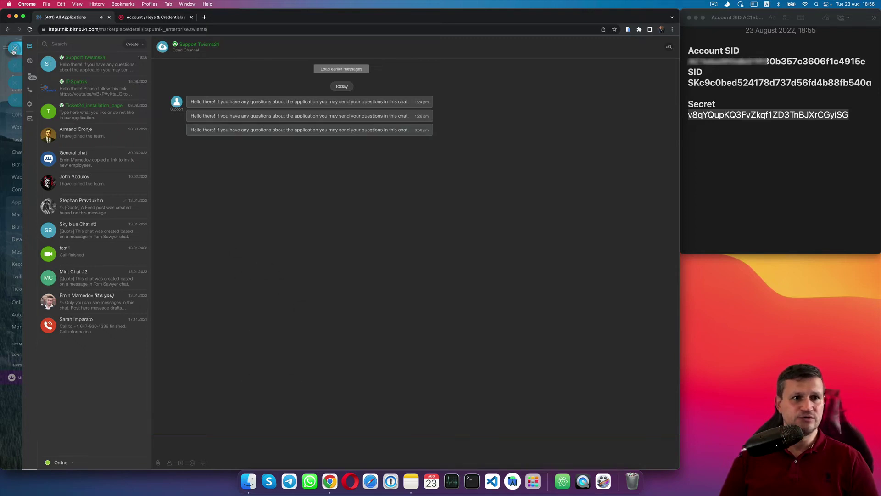
left_click(15, 49)
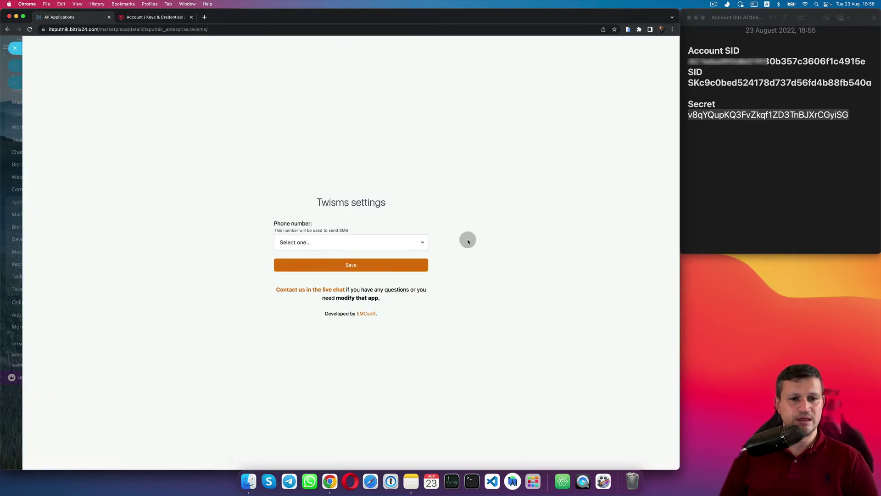
left_click(404, 242)
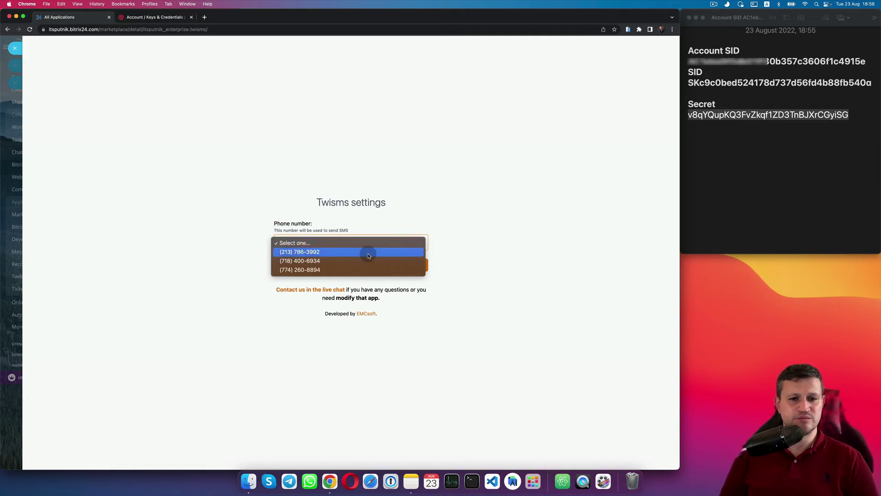
left_click(308, 256)
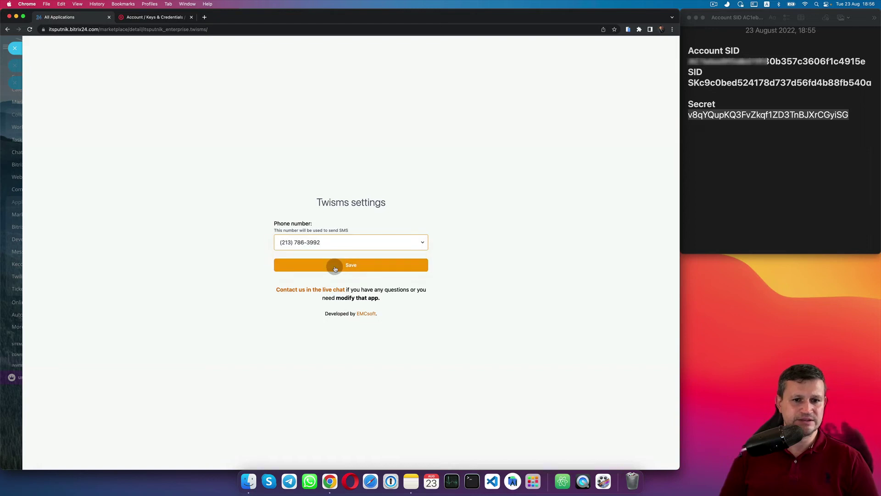
left_click(335, 269)
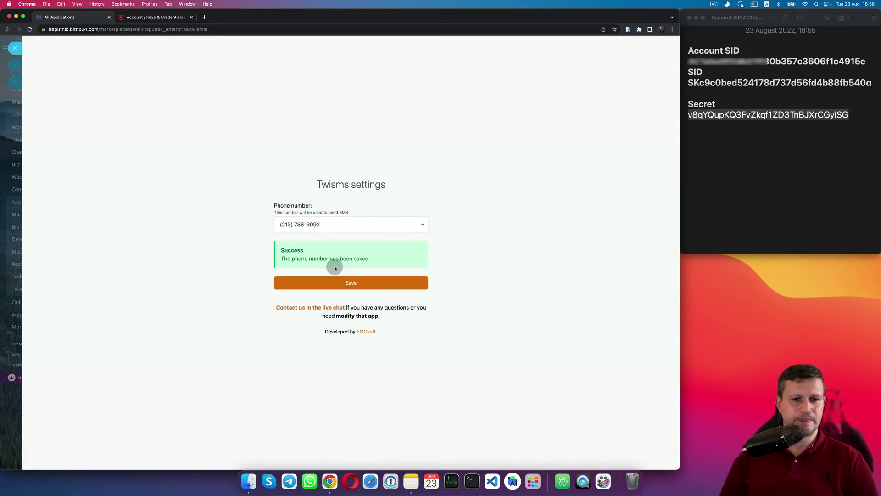
Go to CRM Contacts and search for the contact by phone '+798'
left_click(16, 49)
left_click(16, 48)
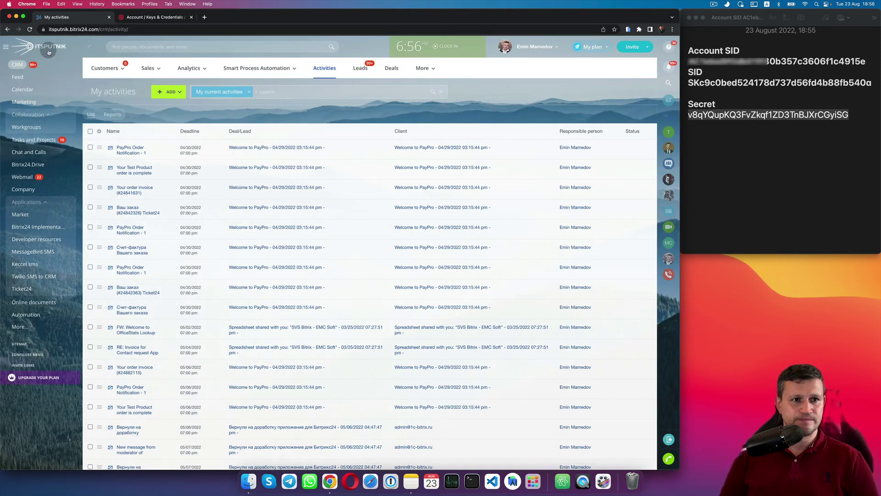
left_click(105, 68)
left_click(110, 91)
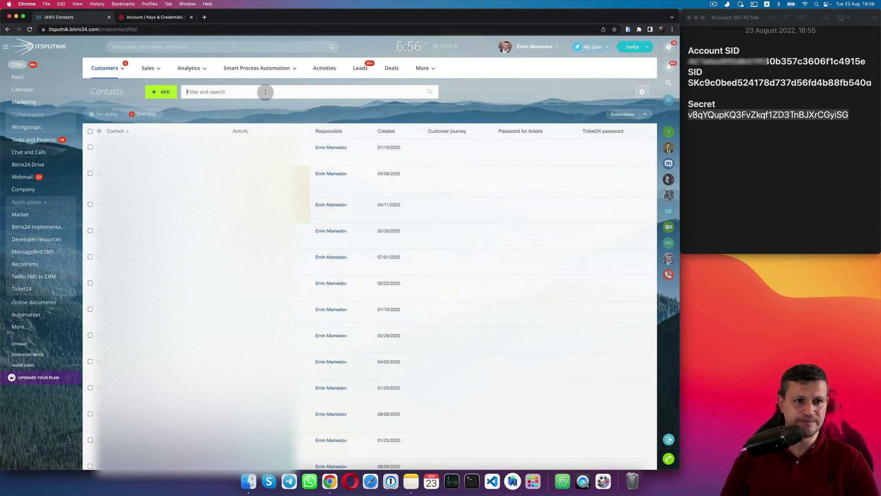
left_click(265, 92)
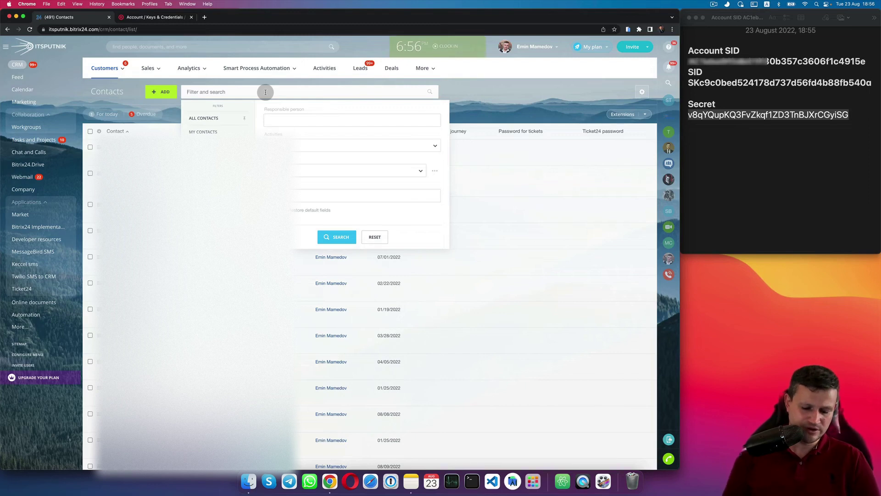
type("+798")
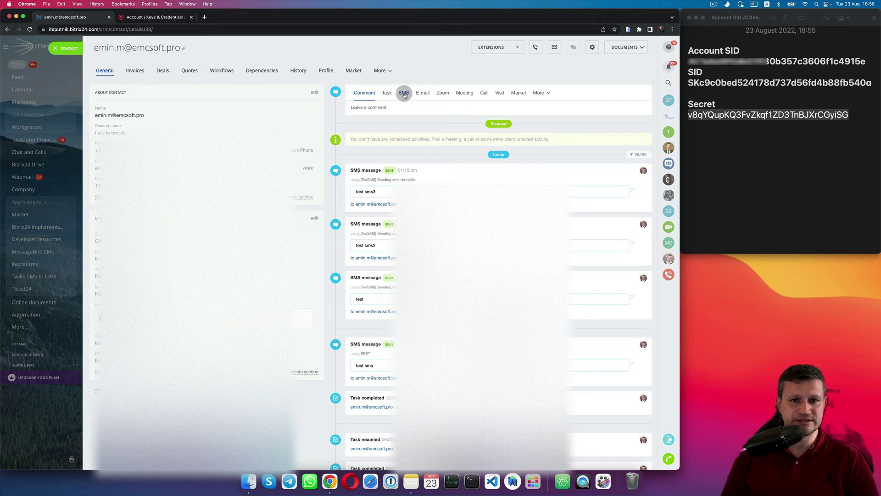
Send 'test sms' to the contact via the '[TwiSMS] Sending sms via twilio' provider
left_click(404, 94)
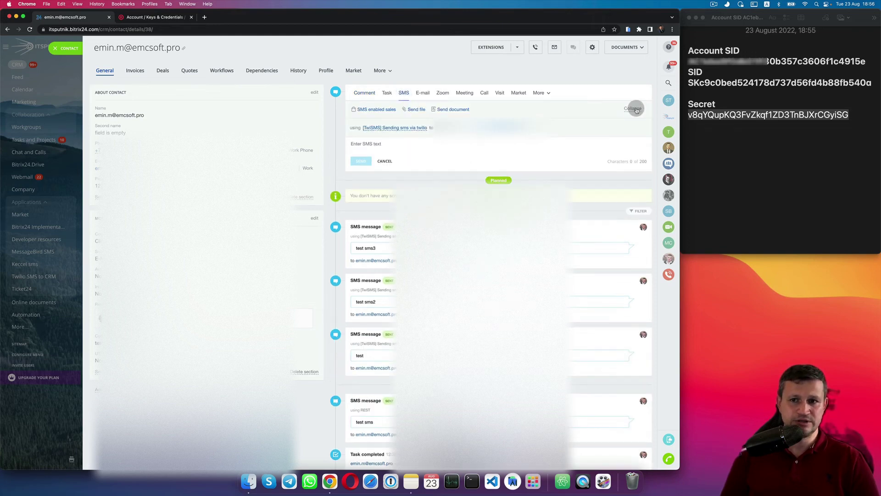
left_click(413, 129)
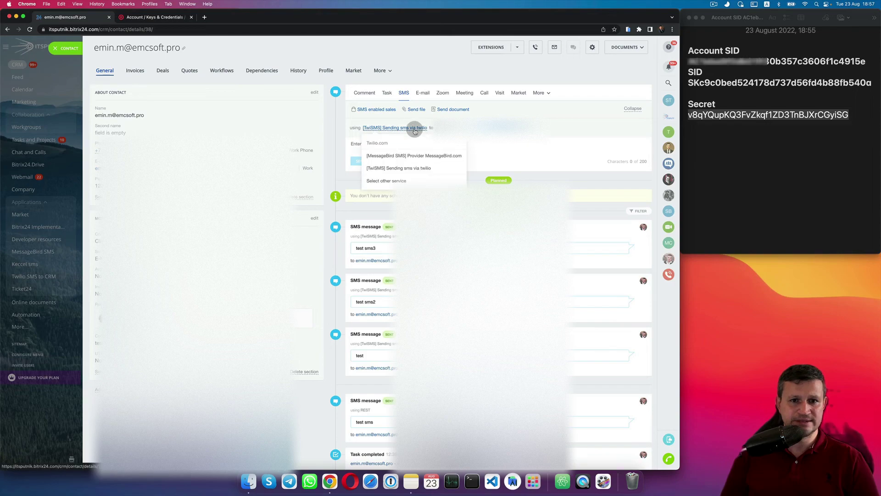
left_click(385, 169)
left_click(398, 146)
type("test")
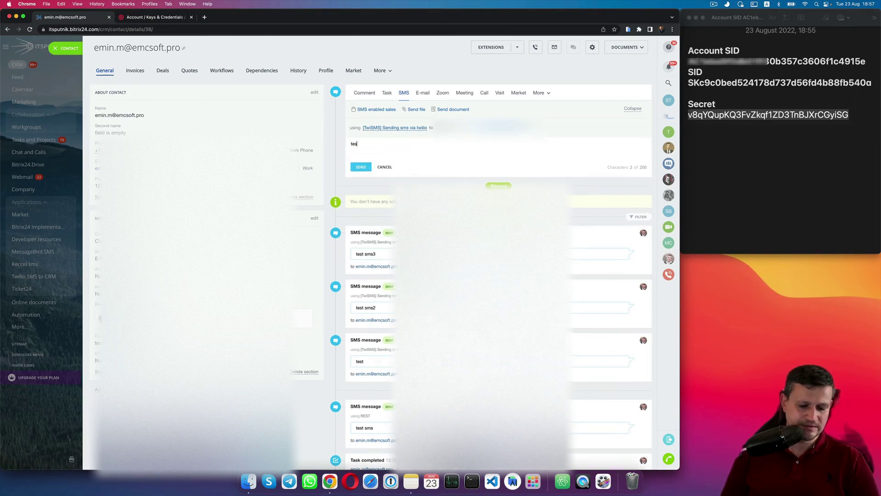
type(" sms")
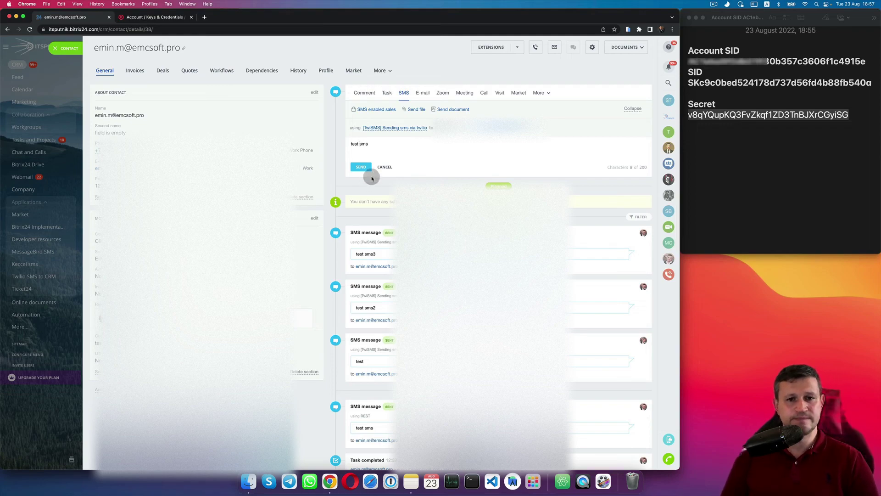
left_click(366, 167)
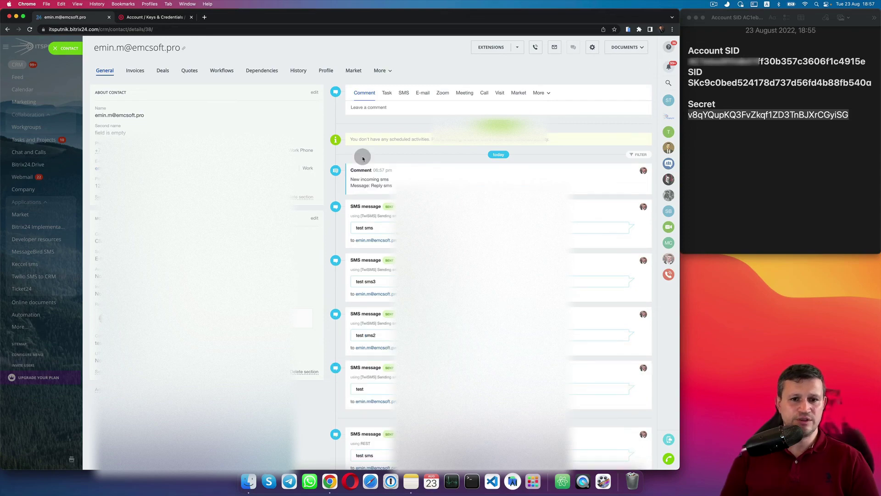
left_click_drag(393, 185, 371, 186)
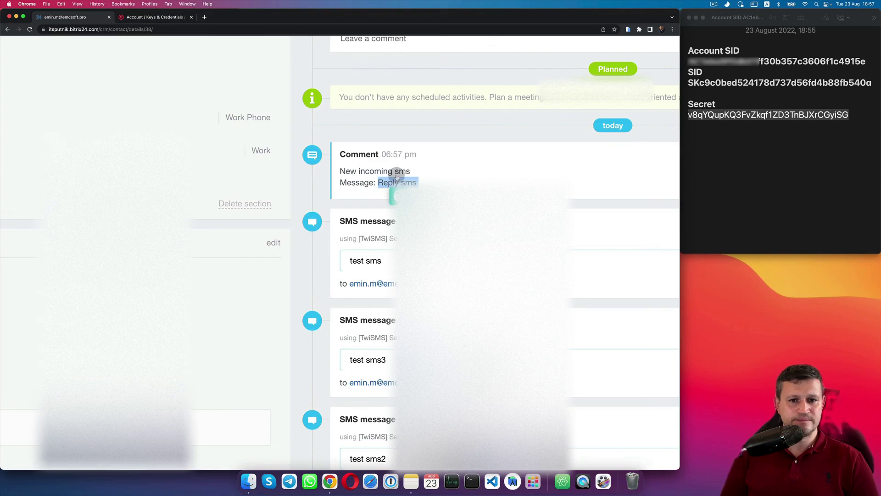
left_click(397, 177)
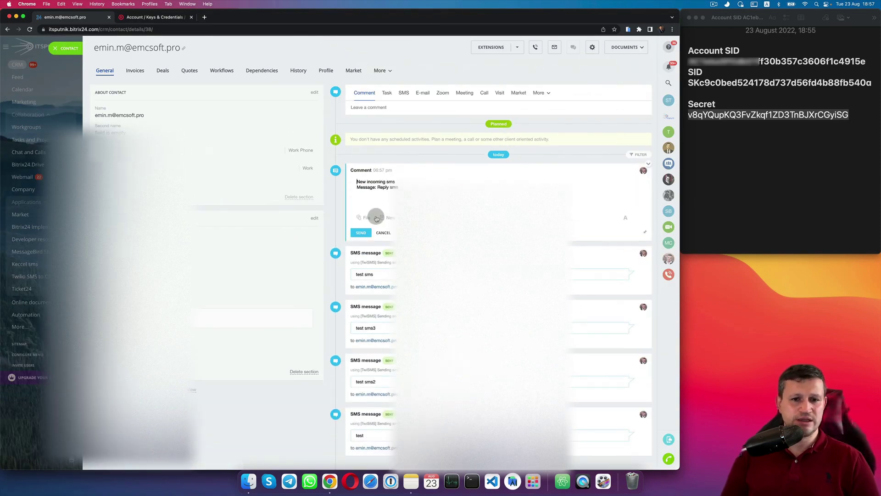
left_click(381, 232)
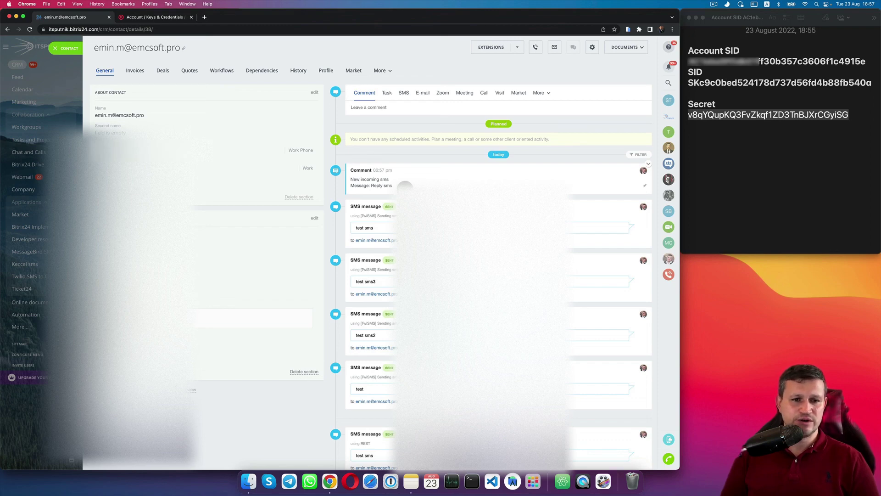
left_click(669, 101)
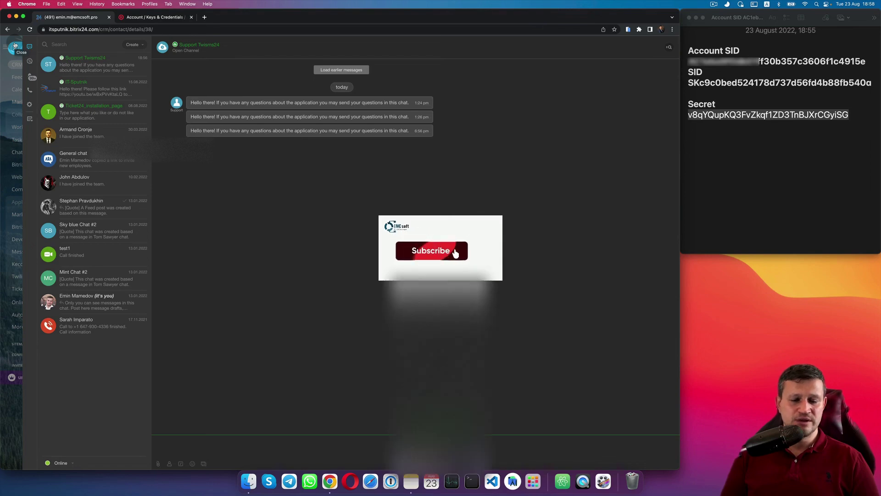
left_click(15, 44)
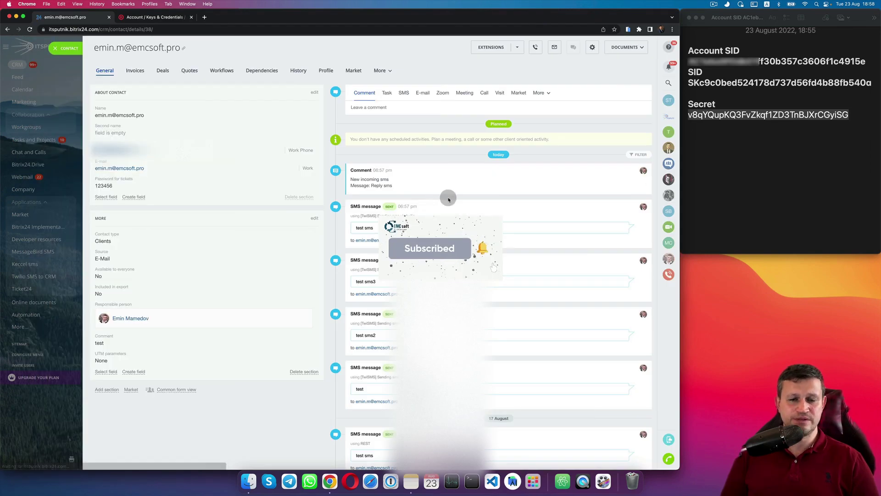